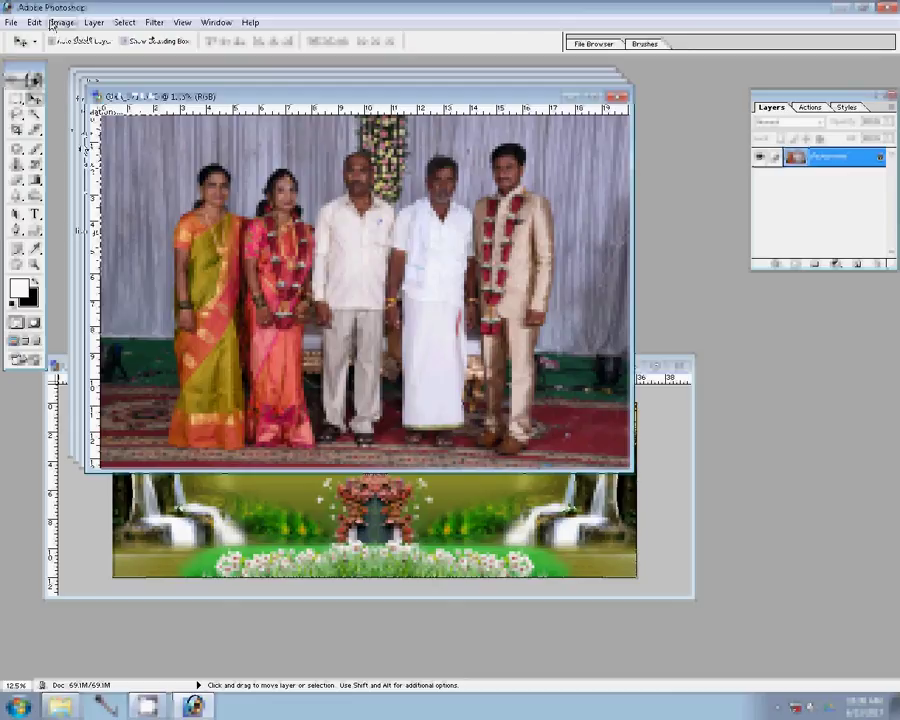
Resize the first group photo and brighten it with the Correction action
key("ctrl+alt+i")
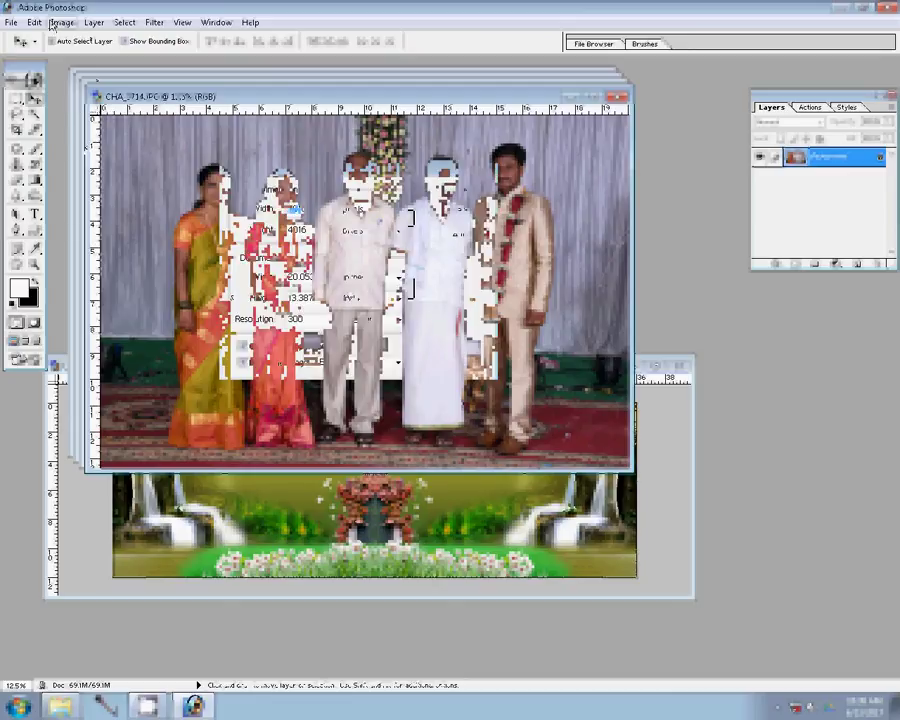
left_click(463, 189)
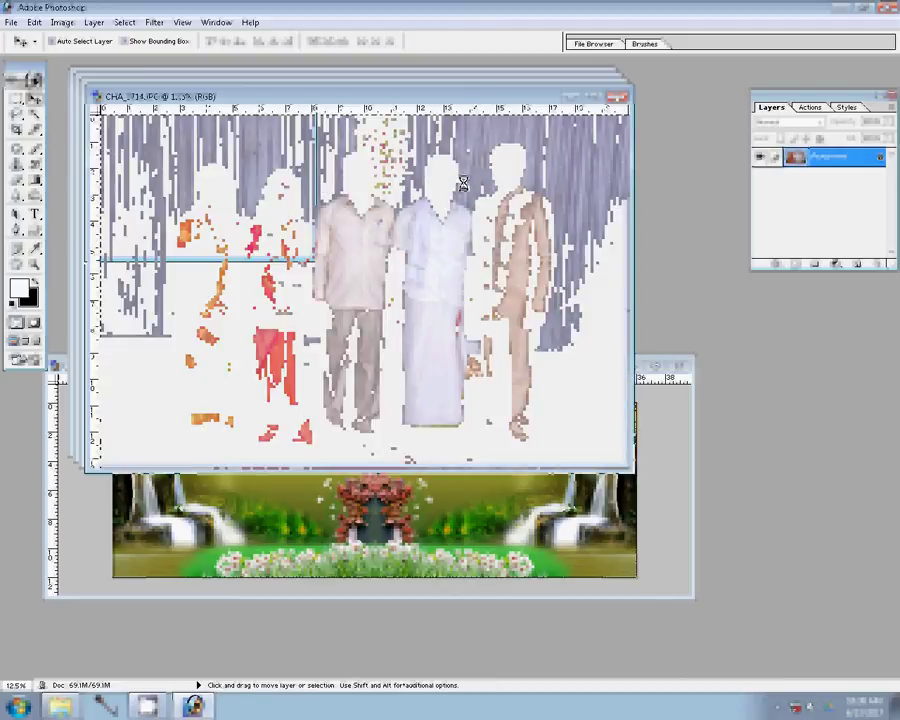
left_click(810, 107)
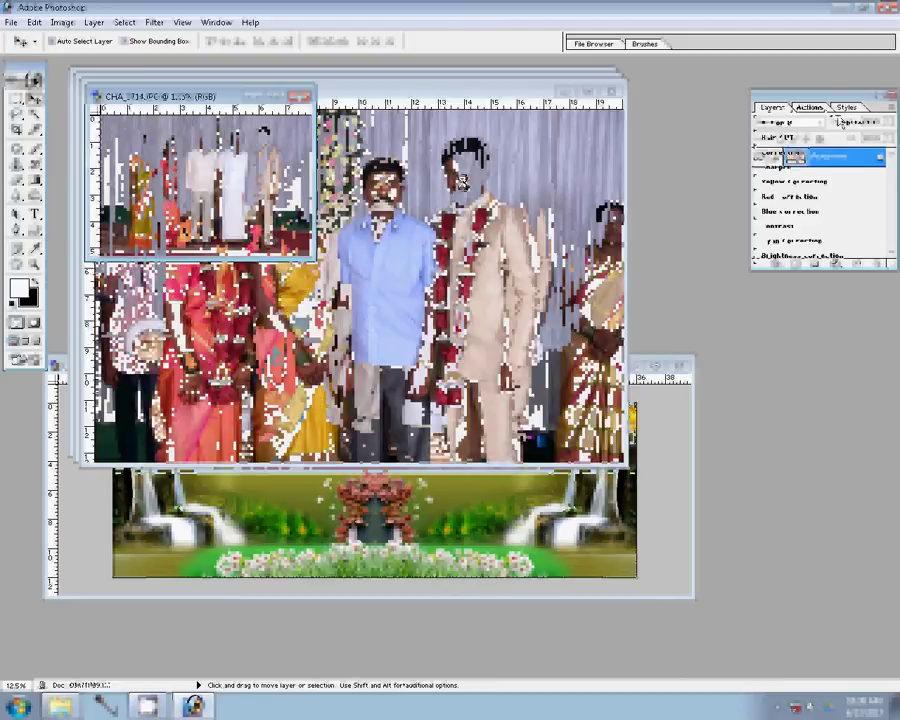
left_click(790, 152)
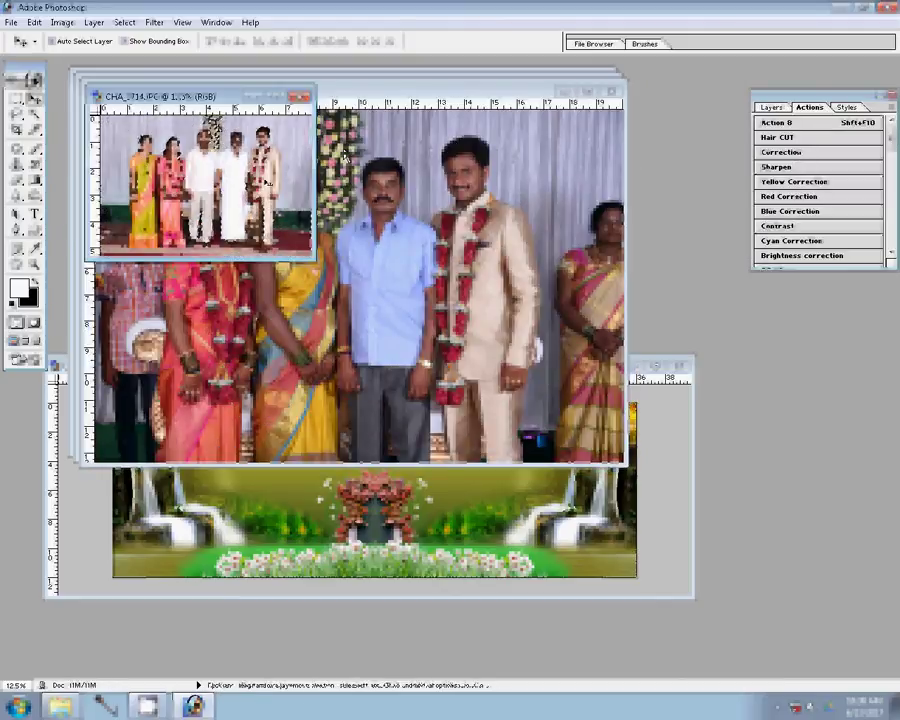
Copy the photo into the backdrop's top right, then close the source without saving
left_click_drag(186, 128, 538, 528)
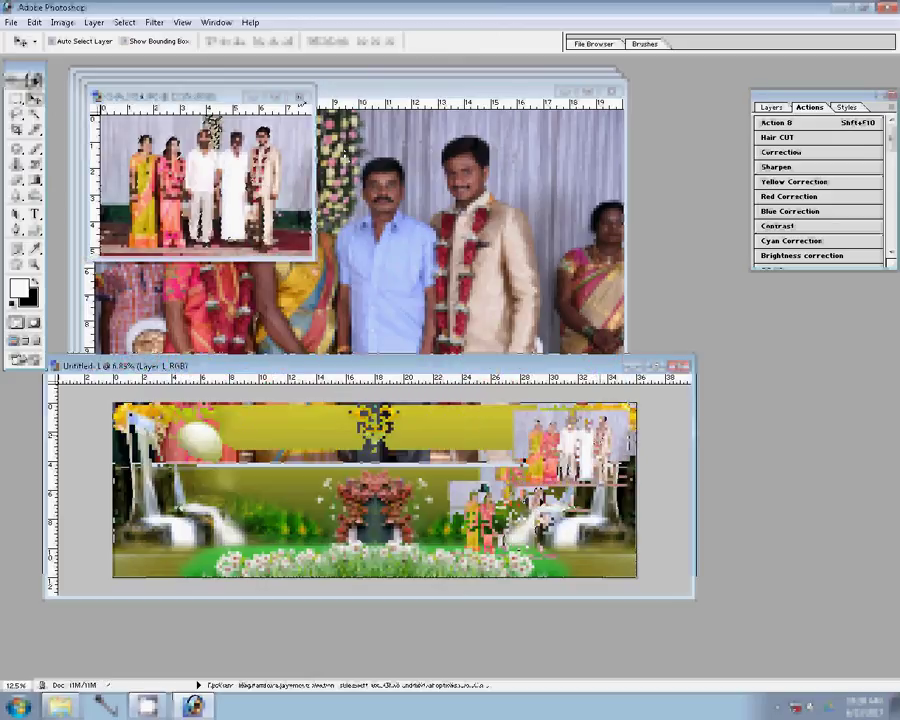
key("ctrl+w")
left_click(454, 267)
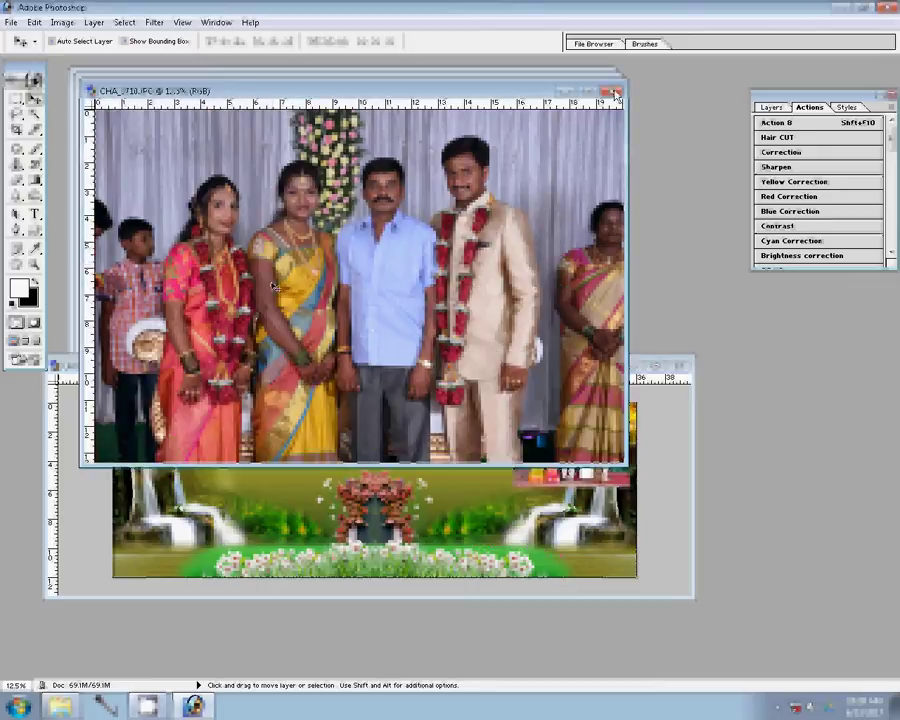
Resize the second group photo, apply the Correction action, and close its source window
left_click_drag(273, 286, 293, 243)
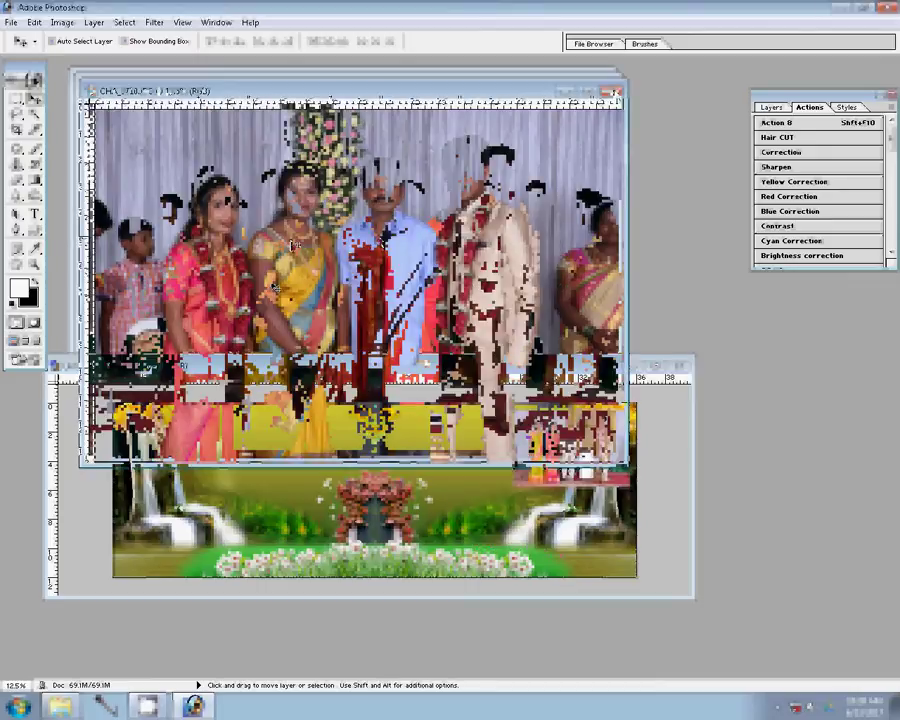
key("ctrl+alt+i")
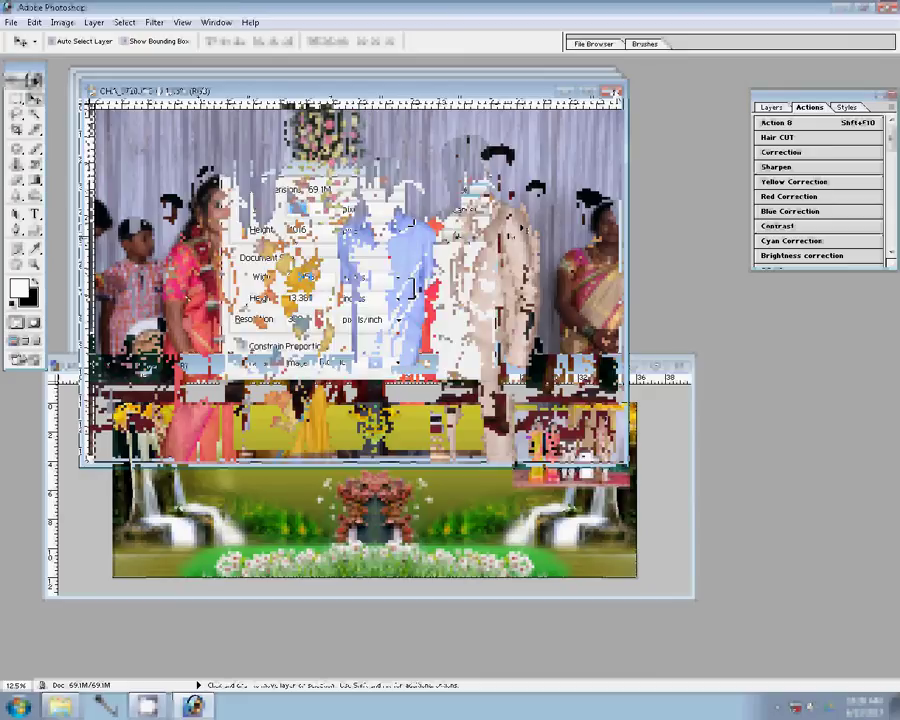
left_click(455, 203)
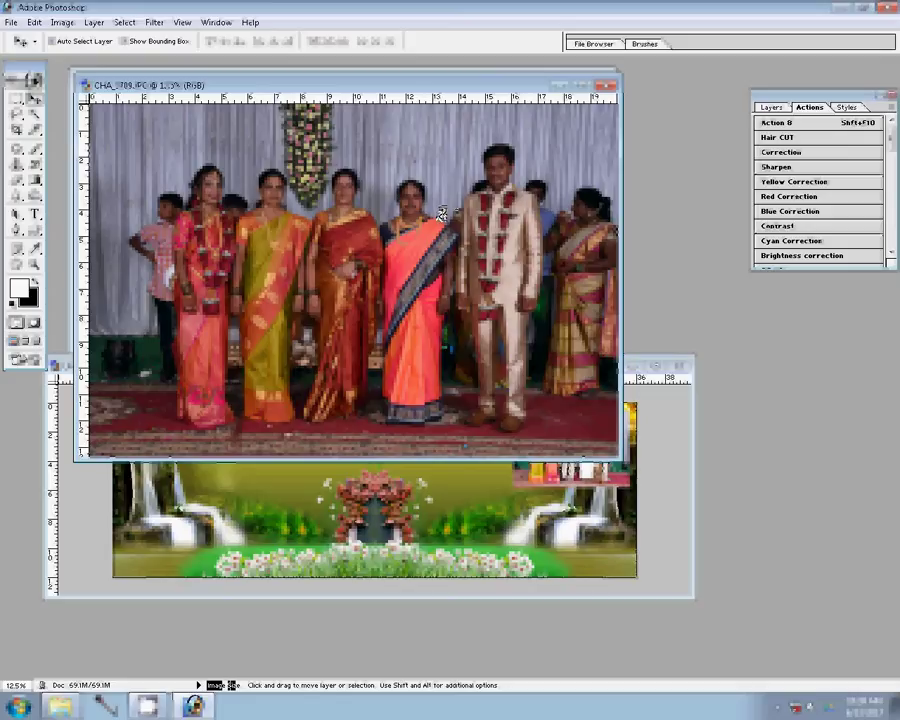
left_click(800, 152)
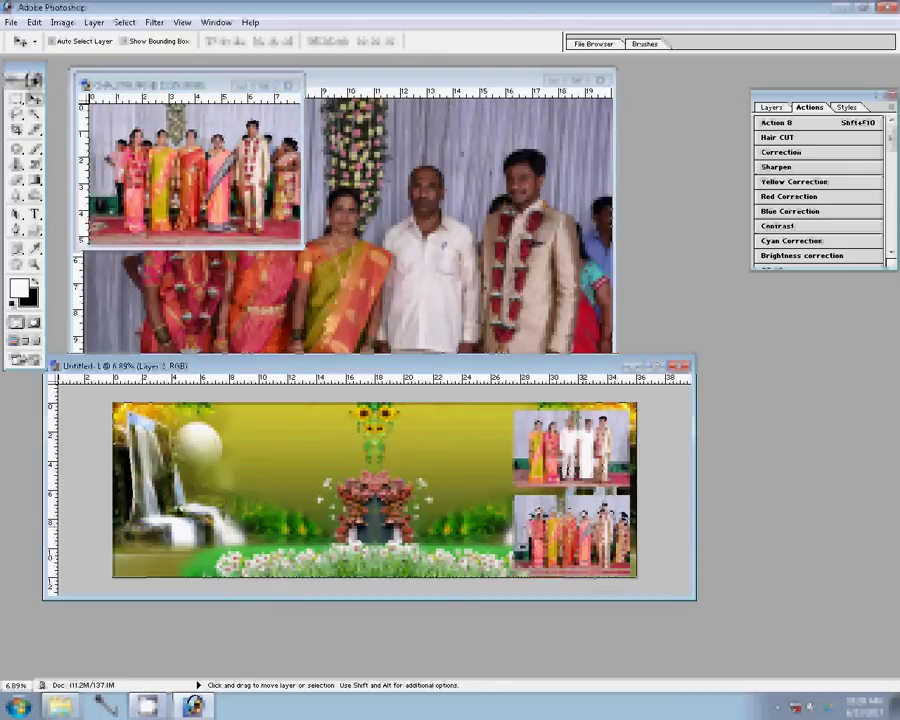
left_click(290, 85)
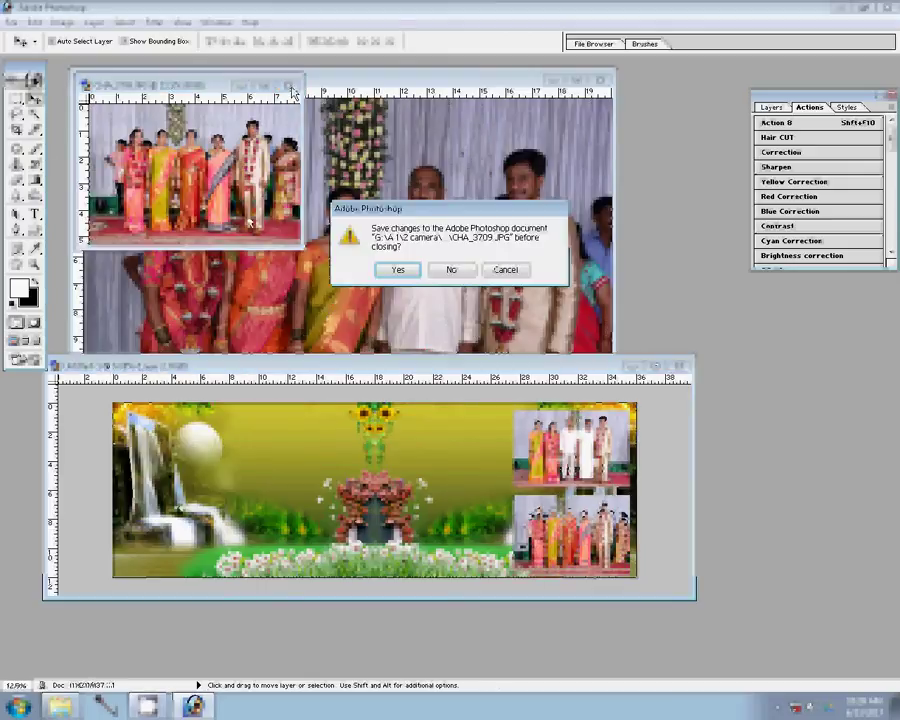
Discard the previous photo's changes, then apply the Correction and Sharpen actions to the large group photo
left_click(451, 269)
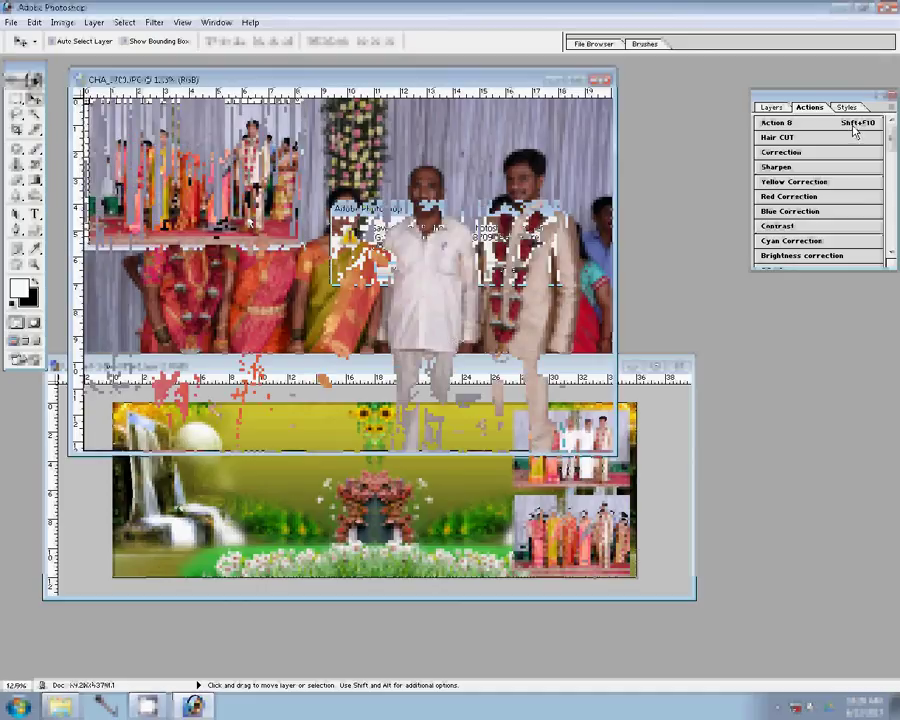
left_click(798, 151)
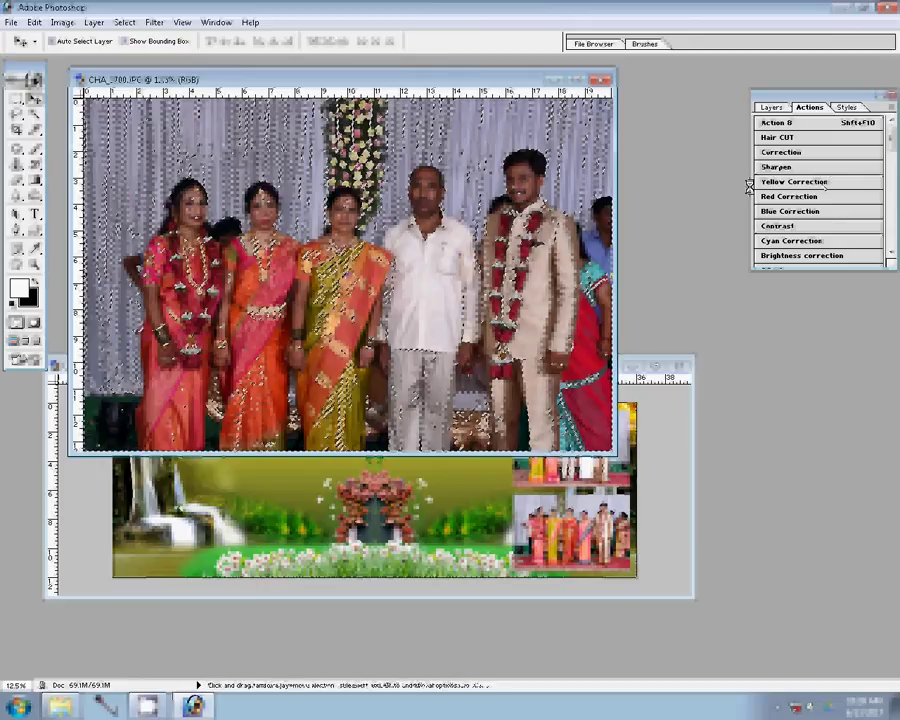
left_click(804, 166)
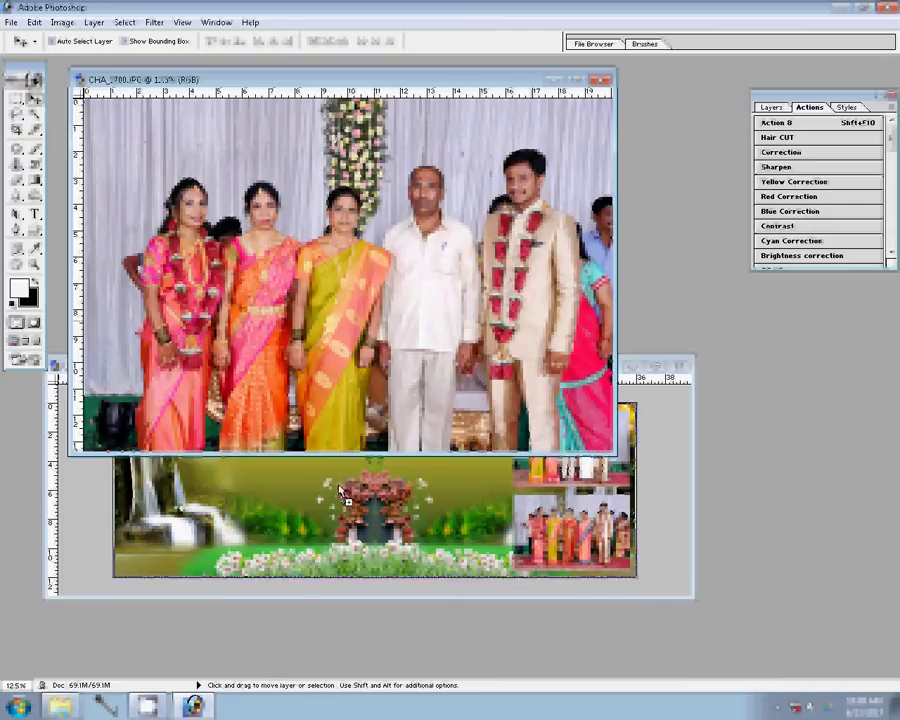
Copy the large group photo into the backdrop, slide it to fill the left half, and close the source
left_click_drag(340, 490, 268, 482)
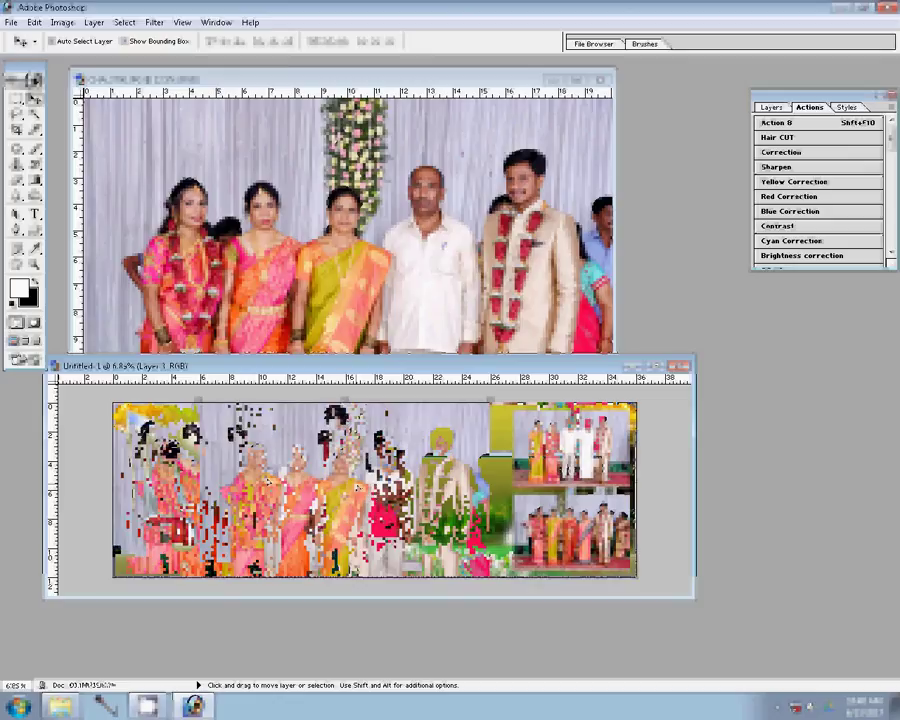
left_click_drag(358, 486, 245, 467)
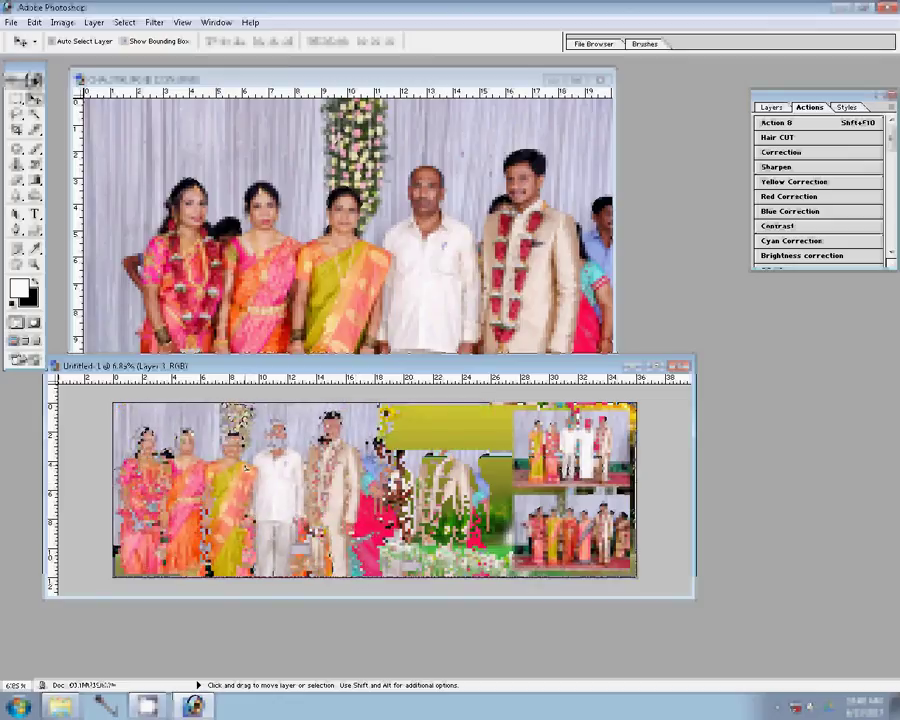
key("ctrl+plus")
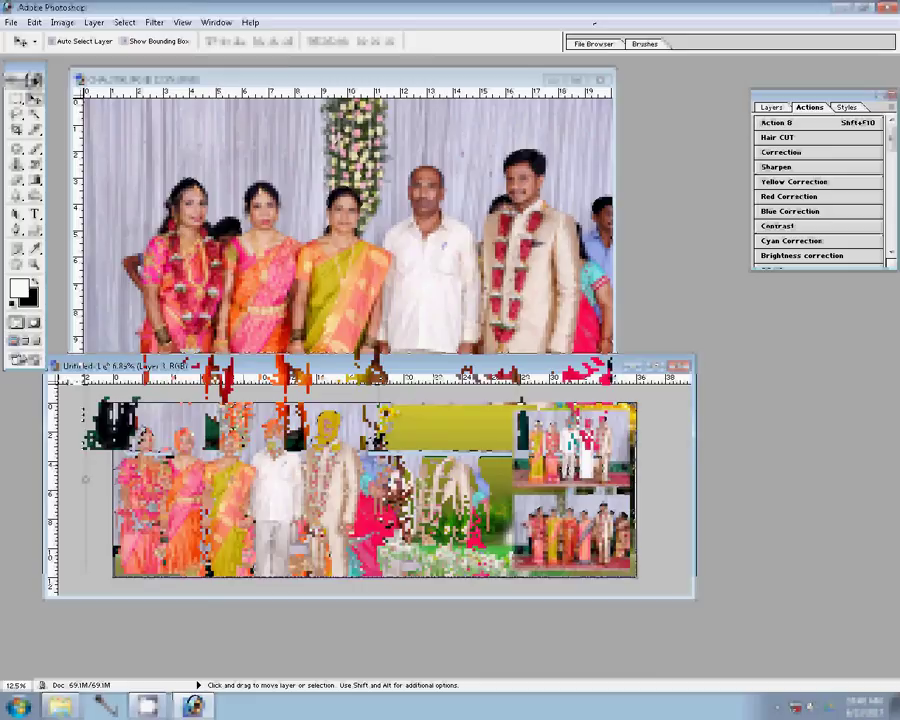
left_click(603, 79)
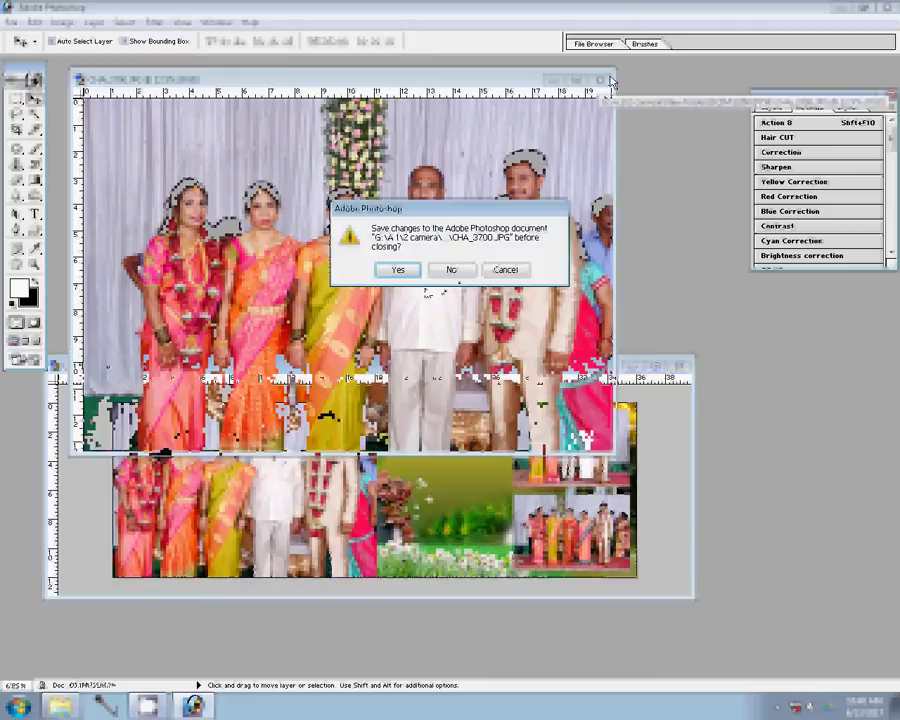
Discard the source photo's changes and drag more 106ND750 wedding photos from Explorer into Photoshop
key("n")
key("alt+Tab")
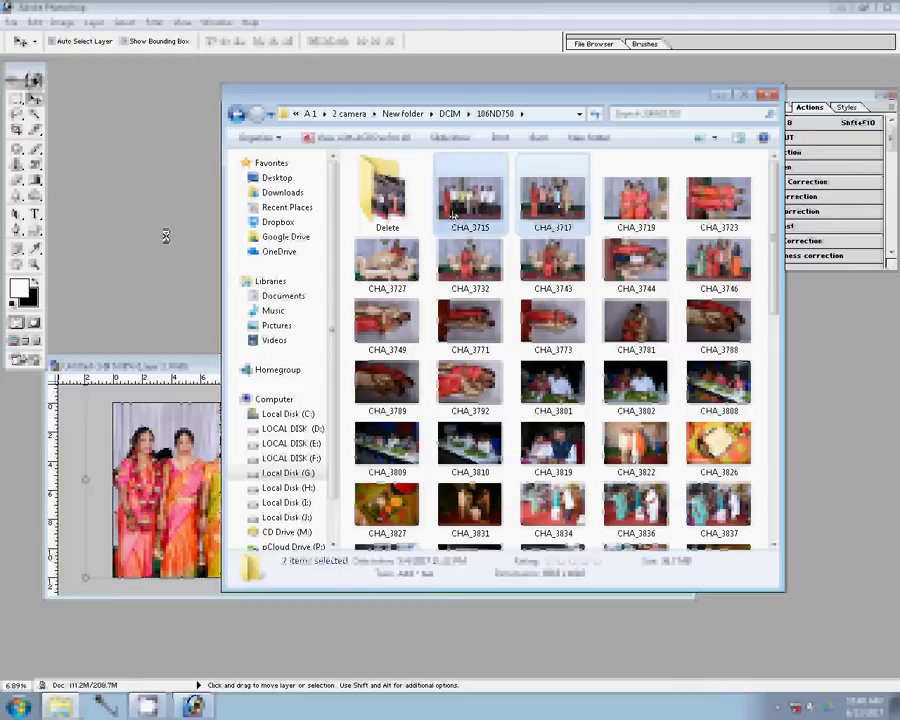
left_click_drag(166, 236, 193, 215)
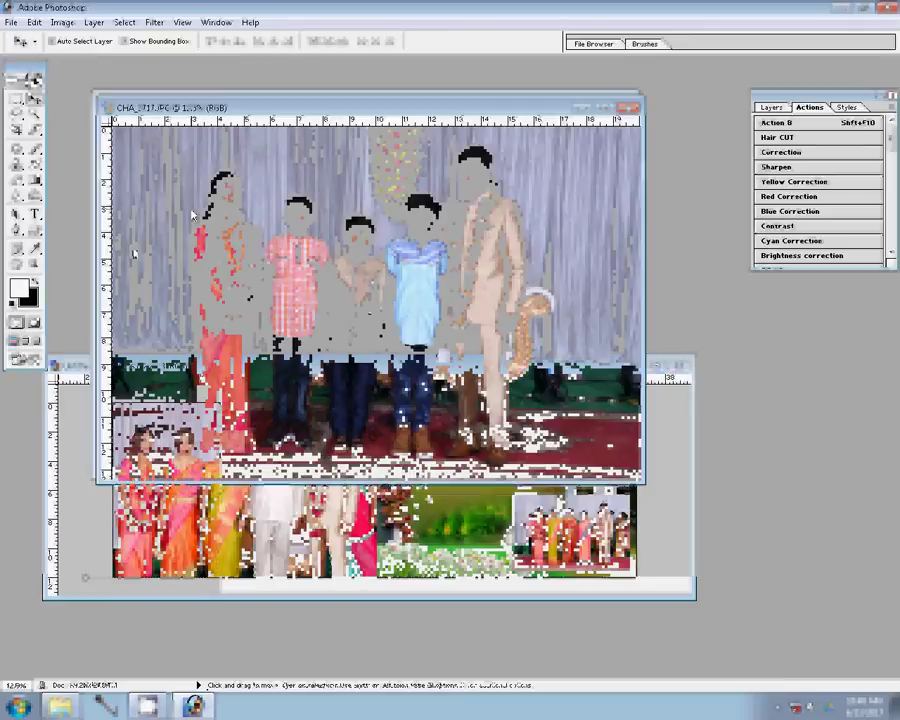
Shrink the next group photo with Image Size and place it into the spread's right half
key("ctrl+alt+i")
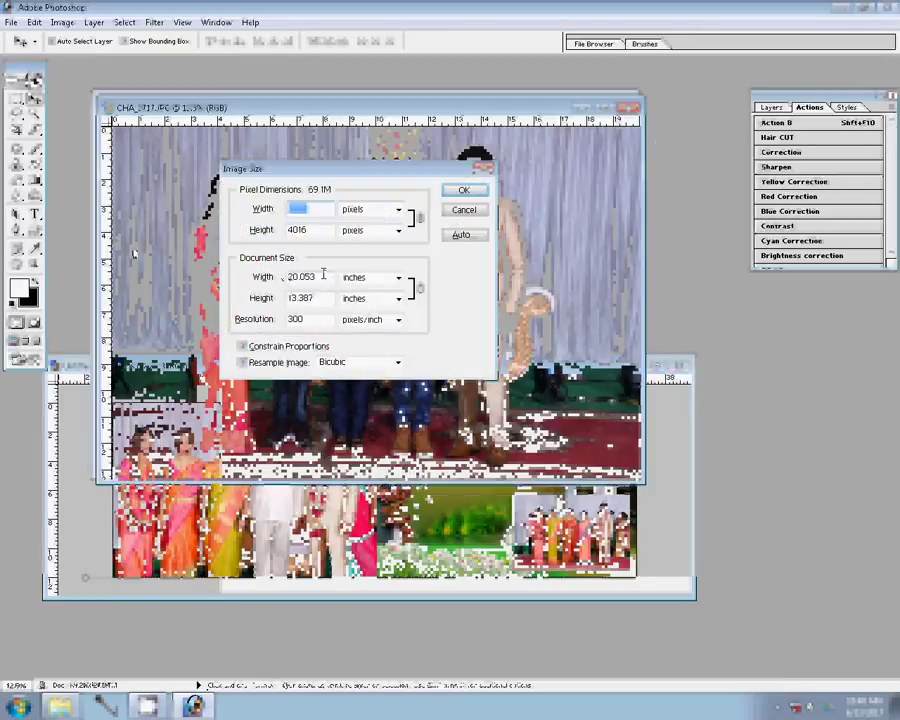
left_click(473, 197)
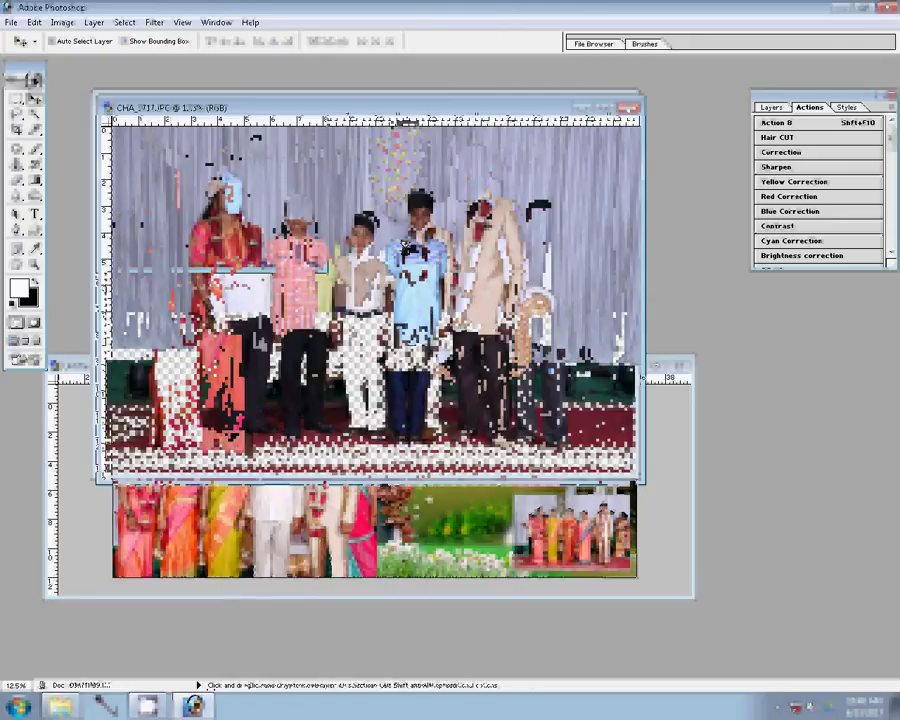
left_click(781, 152)
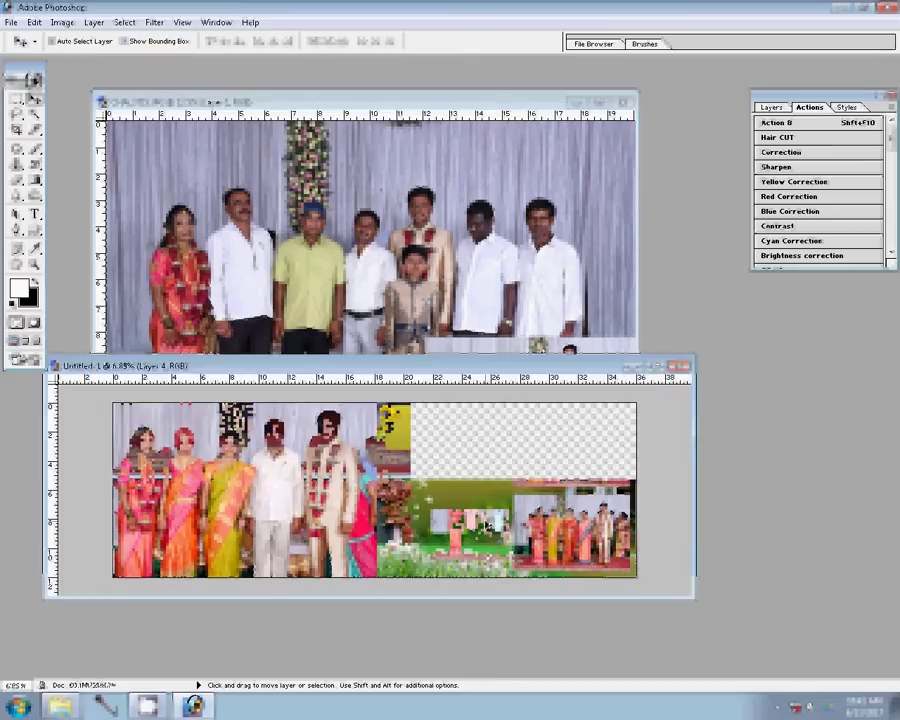
Nudge the placed photo up, shrink CHA_1715.JPG, and drag it into the lower-left grid slot
left_click_drag(488, 522, 484, 502)
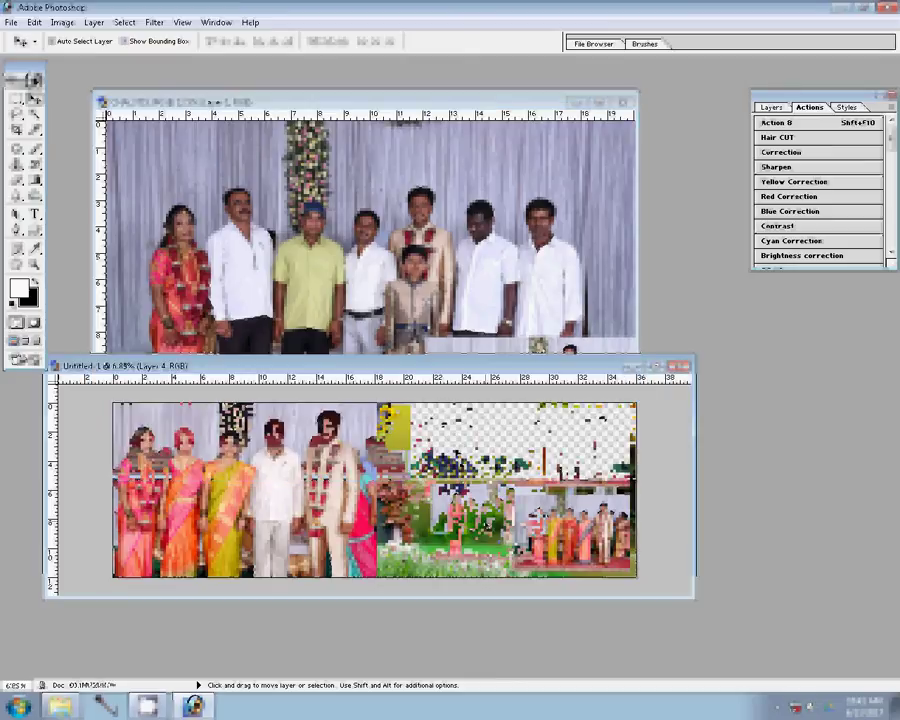
left_click(422, 215)
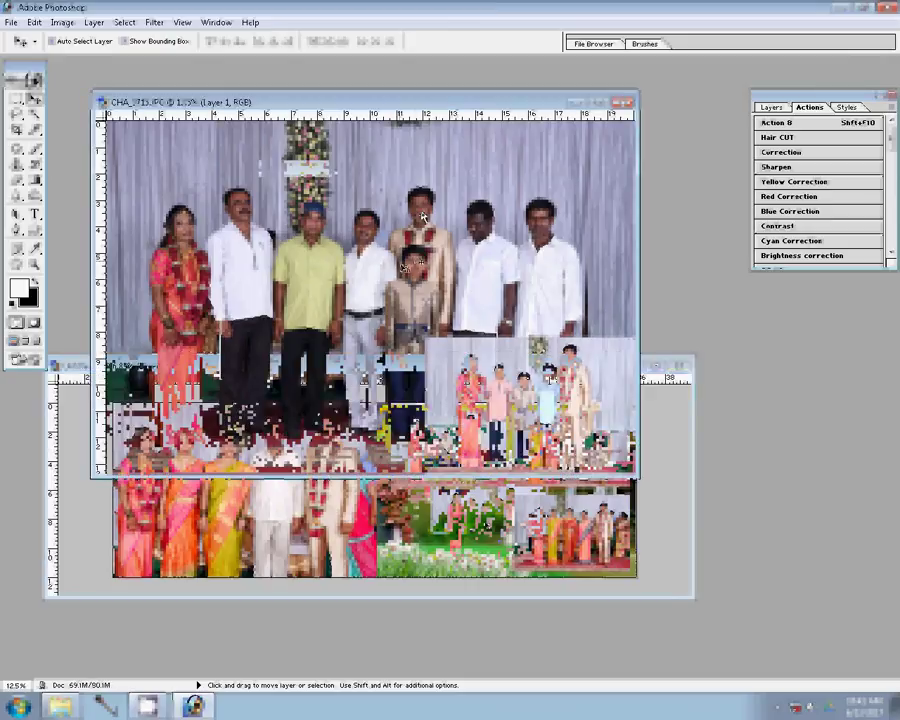
key("ctrl+alt+i")
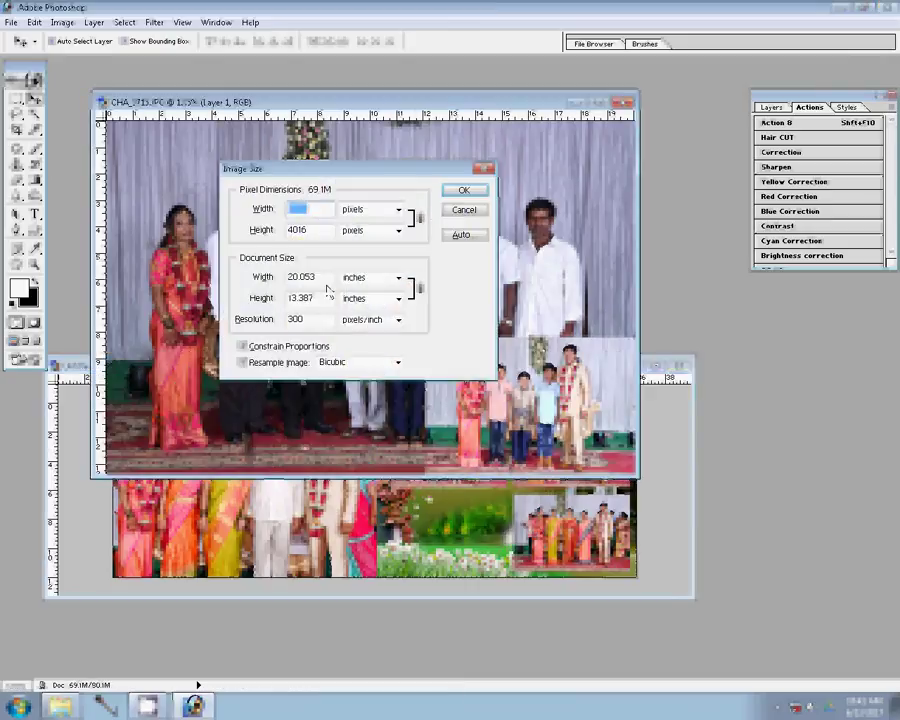
key("Tab")
key("Tab")
key("Return")
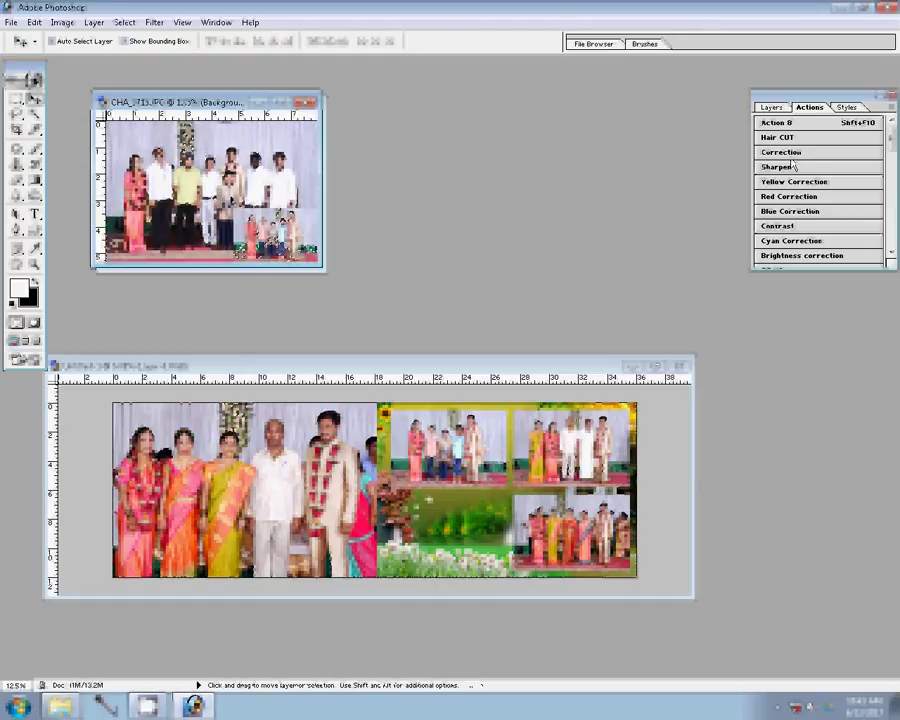
left_click_drag(207, 135, 450, 518)
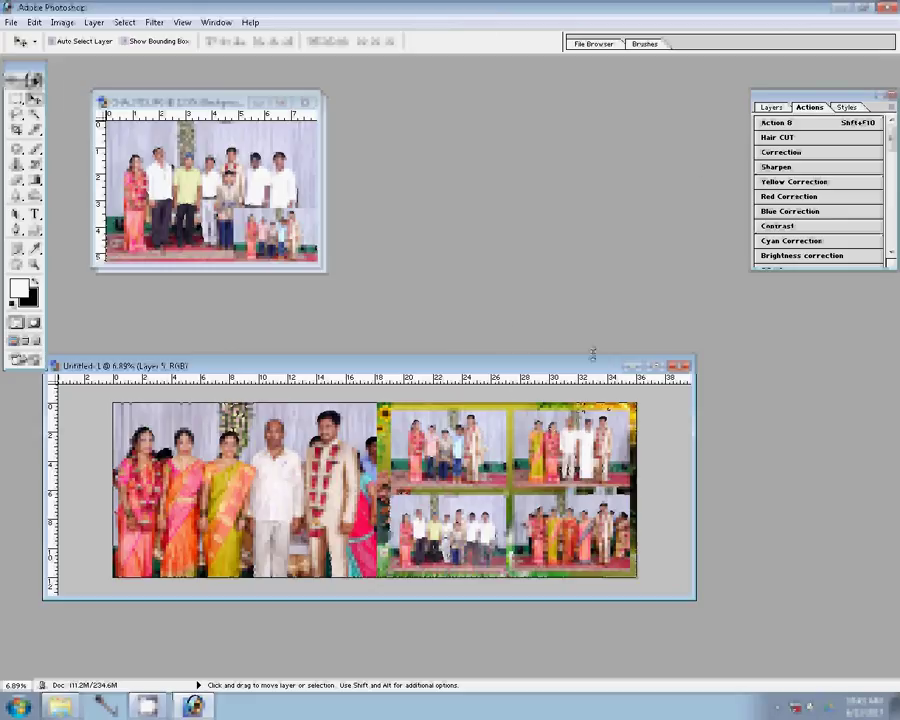
Add a pattern-filled Stroke effect of size 22 to the top-right photo's layer
left_click(559, 411)
left_click(558, 411)
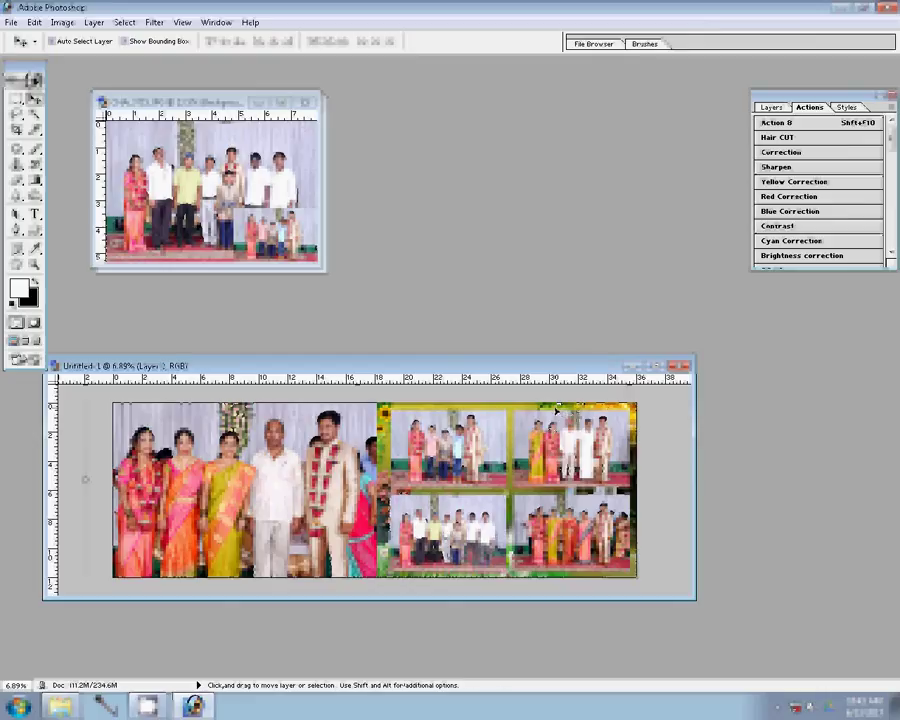
left_click(768, 108)
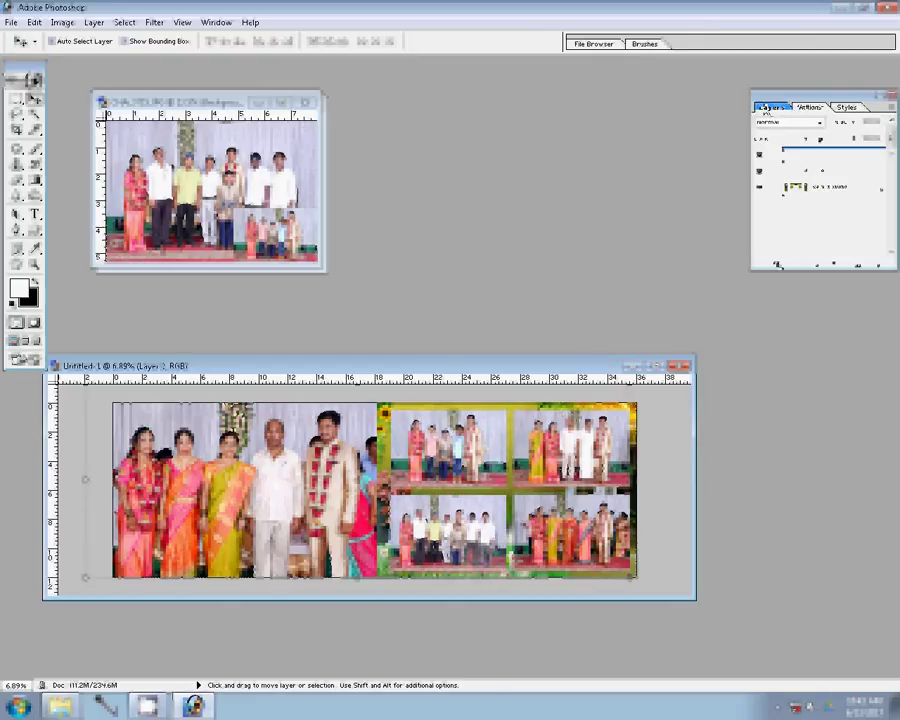
left_click(777, 264)
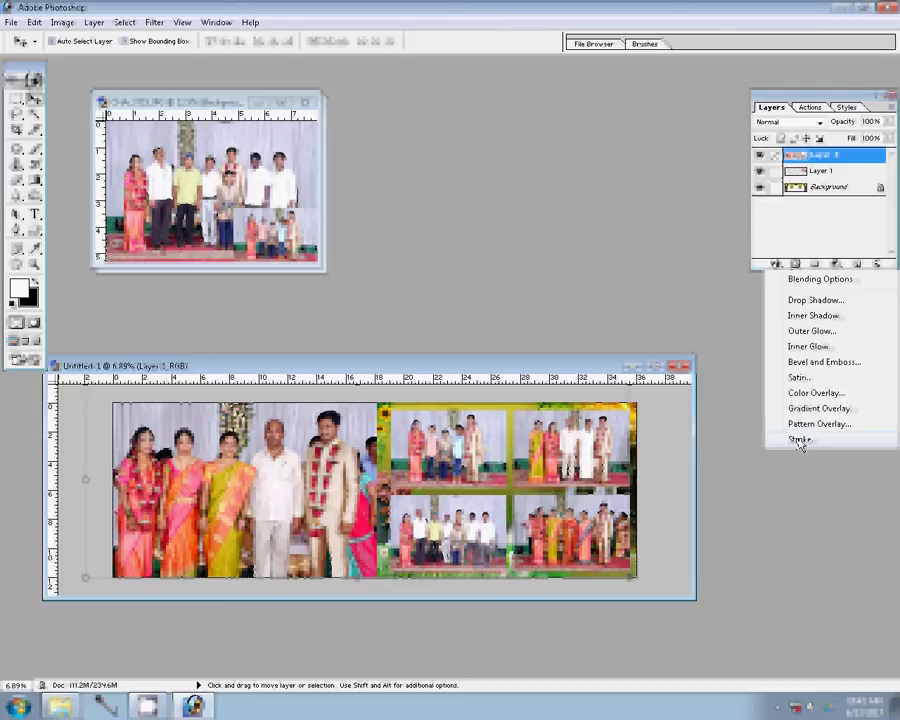
left_click(800, 440)
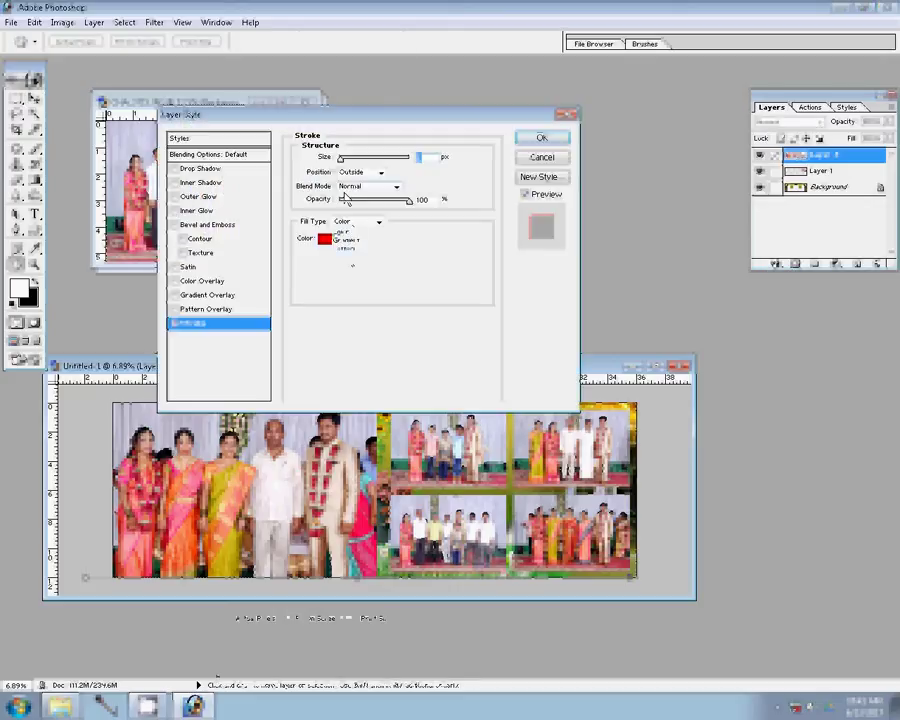
left_click(346, 248)
left_click(350, 256)
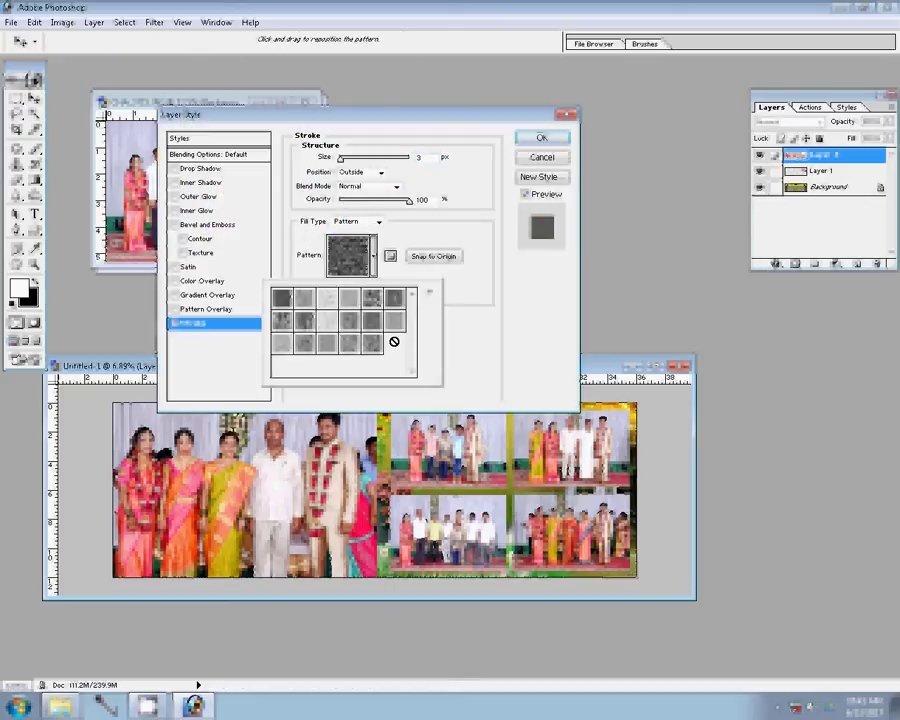
left_click(350, 321)
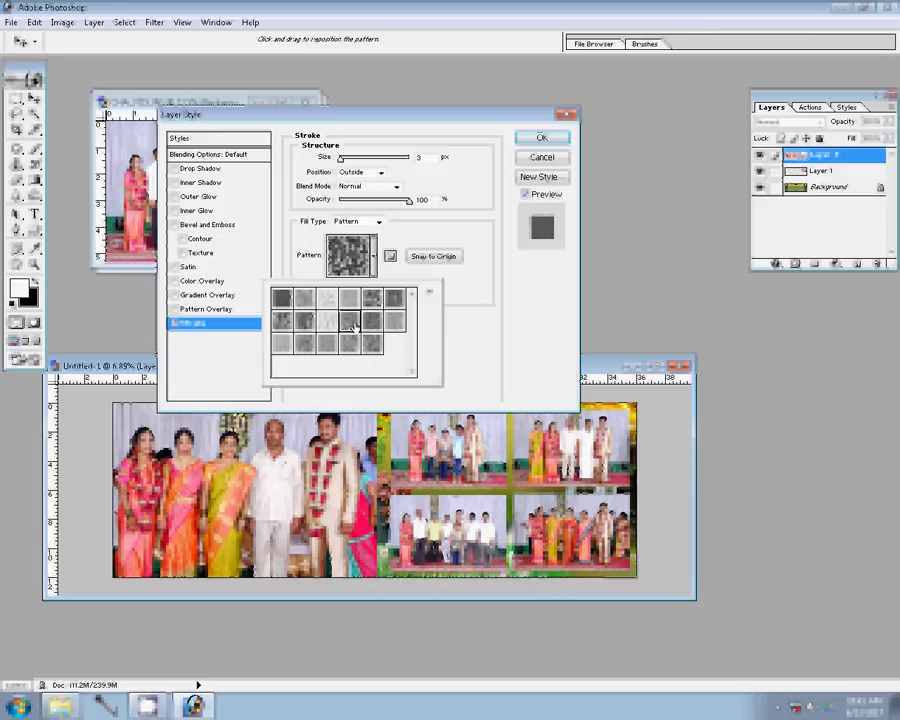
left_click(408, 200)
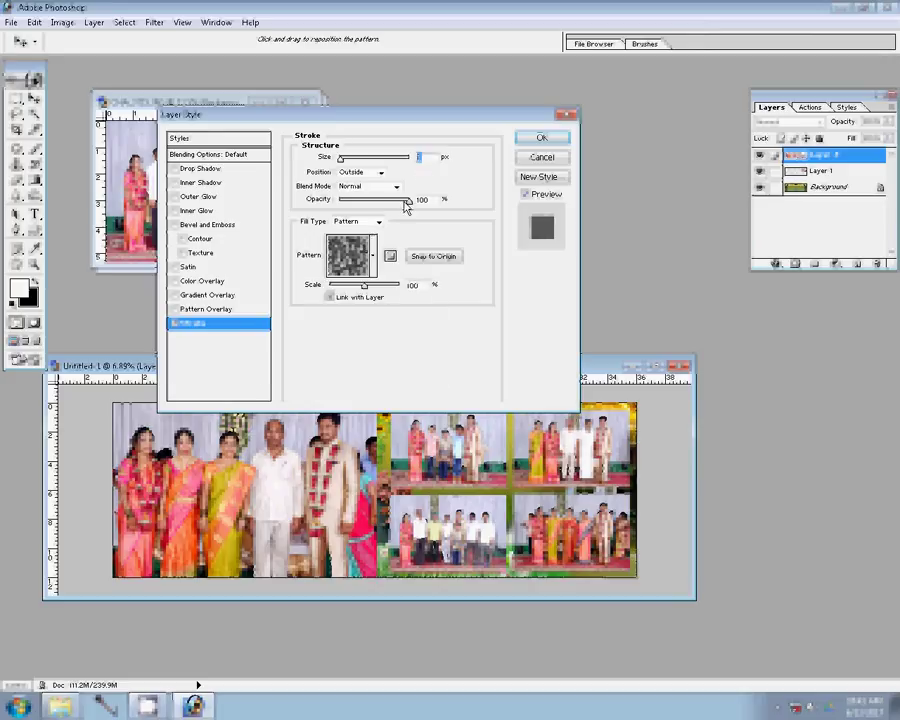
type("22")
left_click(541, 138)
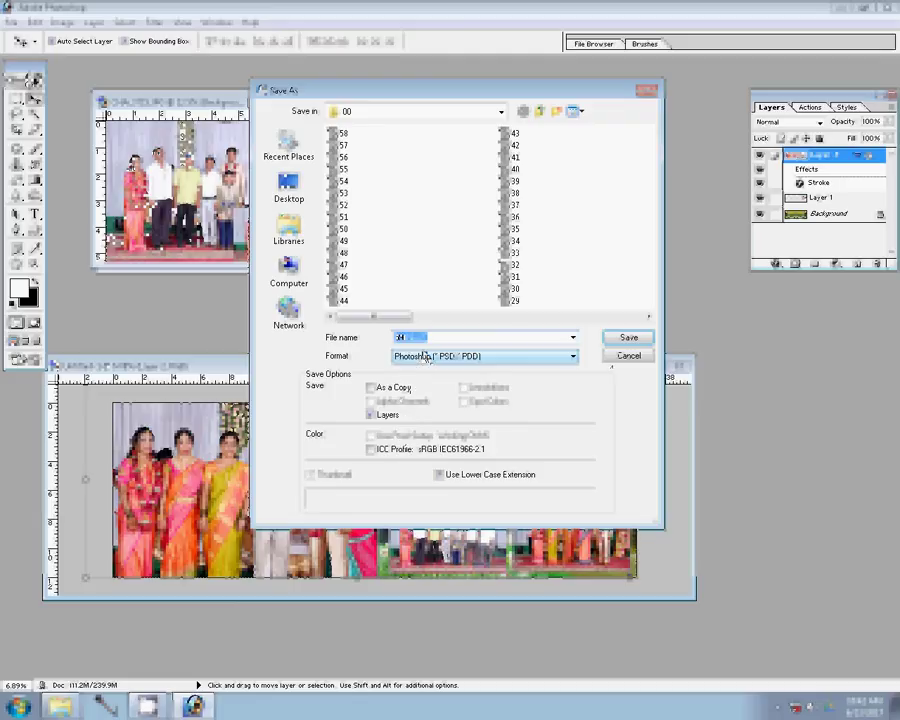
Save the spread as 59.psd and close the CHA_1715 and CHA_3717 photos without saving
type("59")
left_click(627, 341)
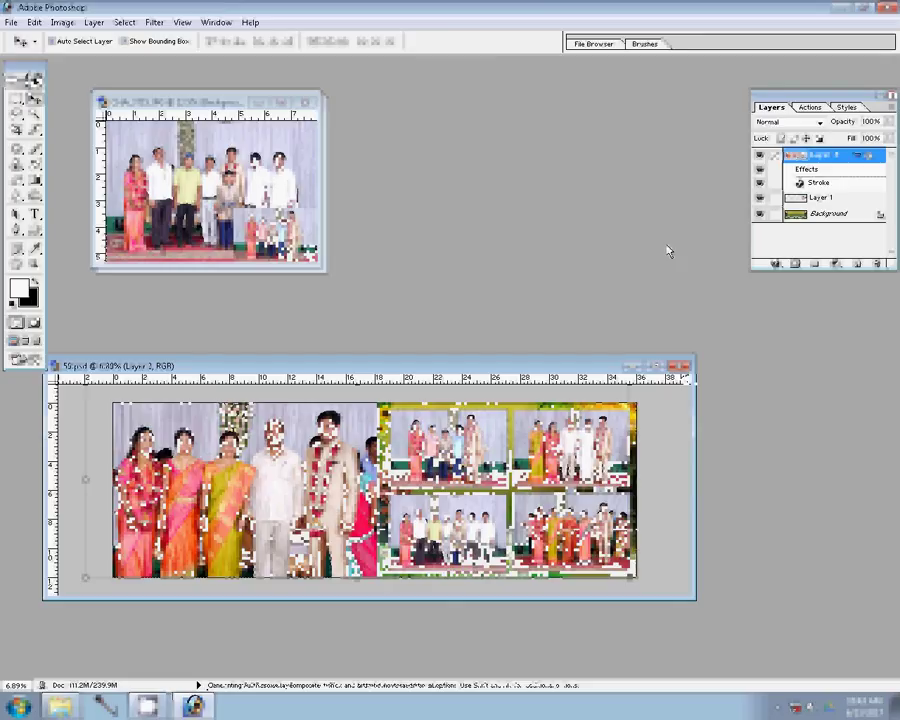
left_click(307, 105)
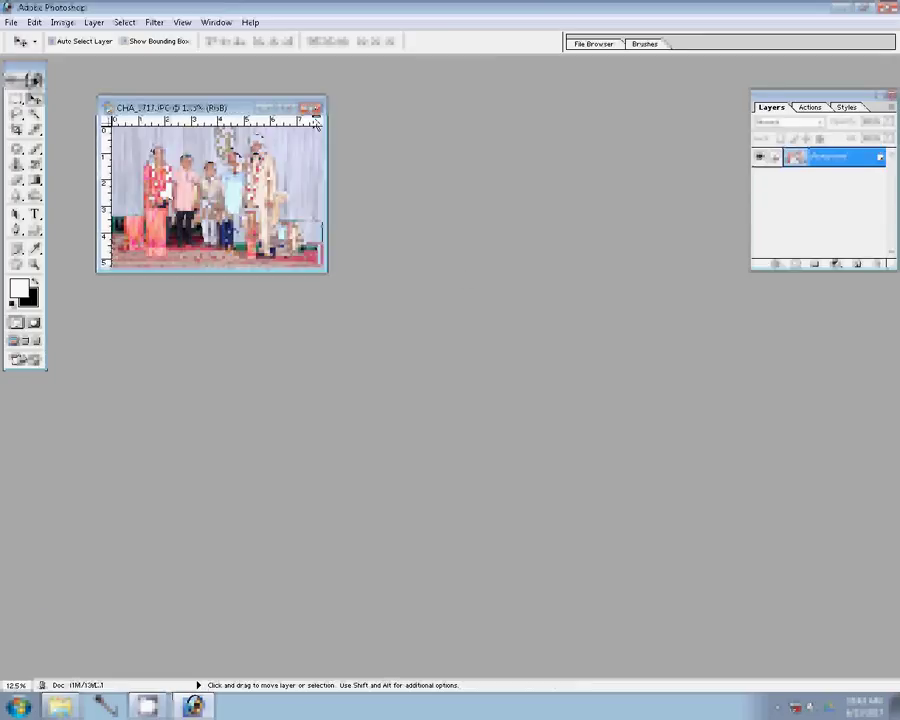
key("ctrl+w")
left_click(452, 270)
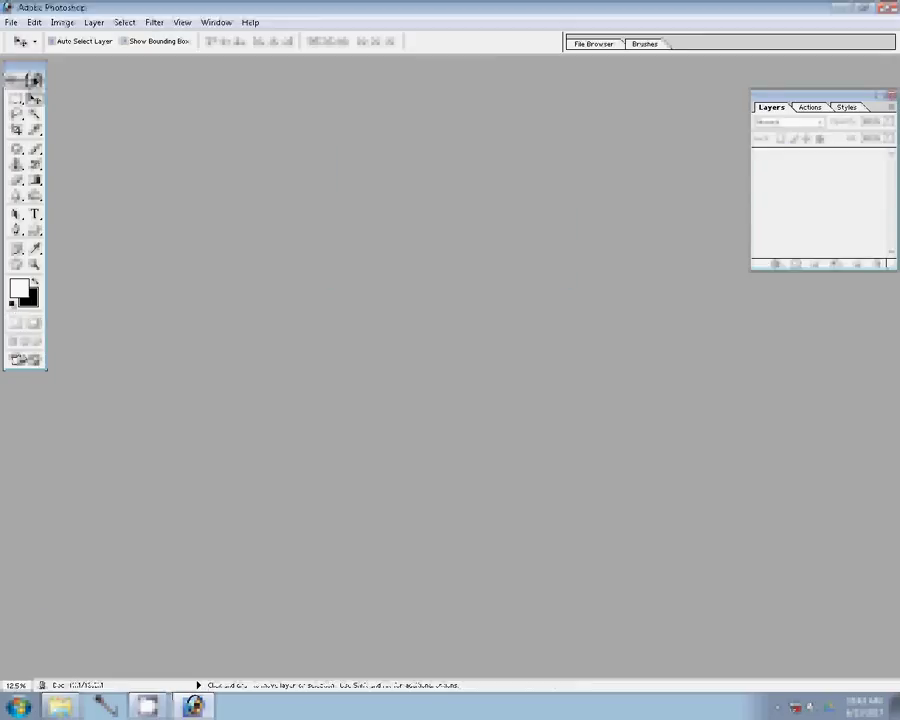